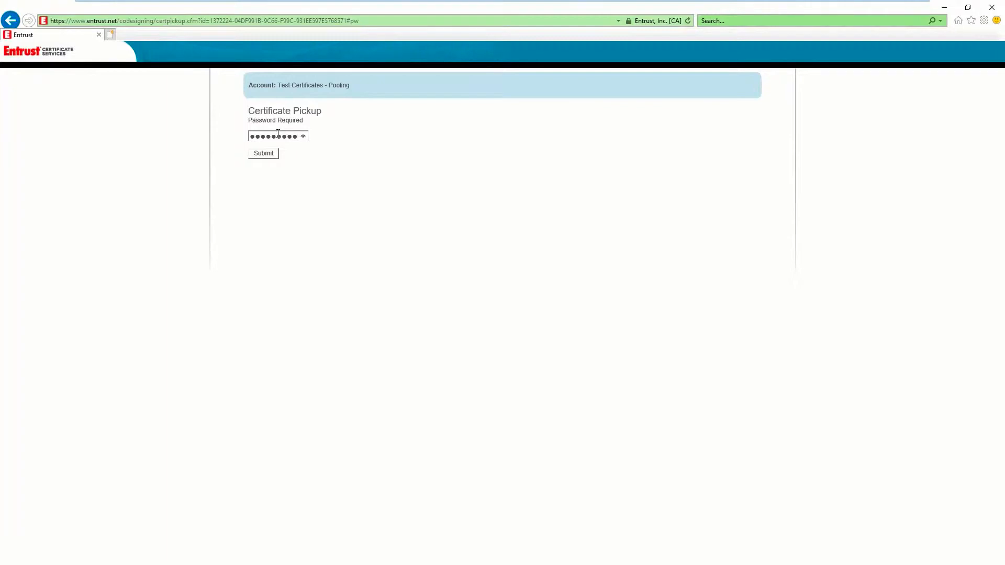
pyautogui.write('a')
# Step: Submit the pickup password, start issuing the certificate and choose the Hardware Security Module/Other key store
pyautogui.press('Return')
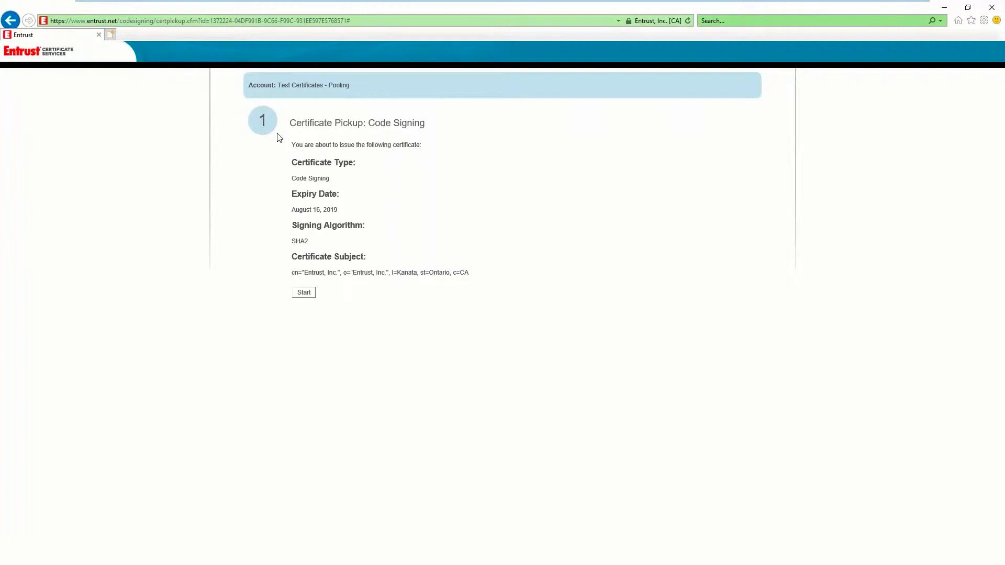
pyautogui.click(310, 294)
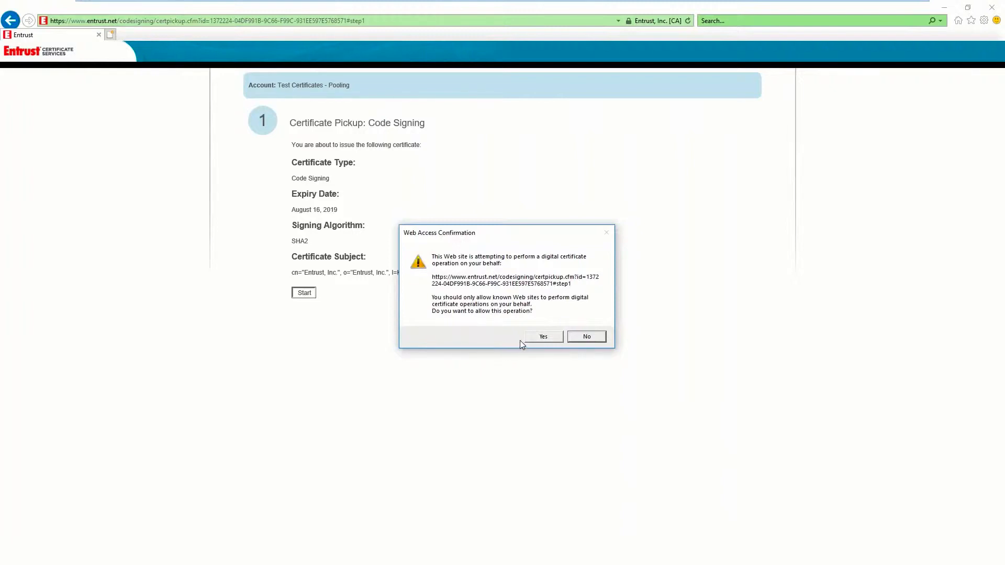
pyautogui.click(535, 338)
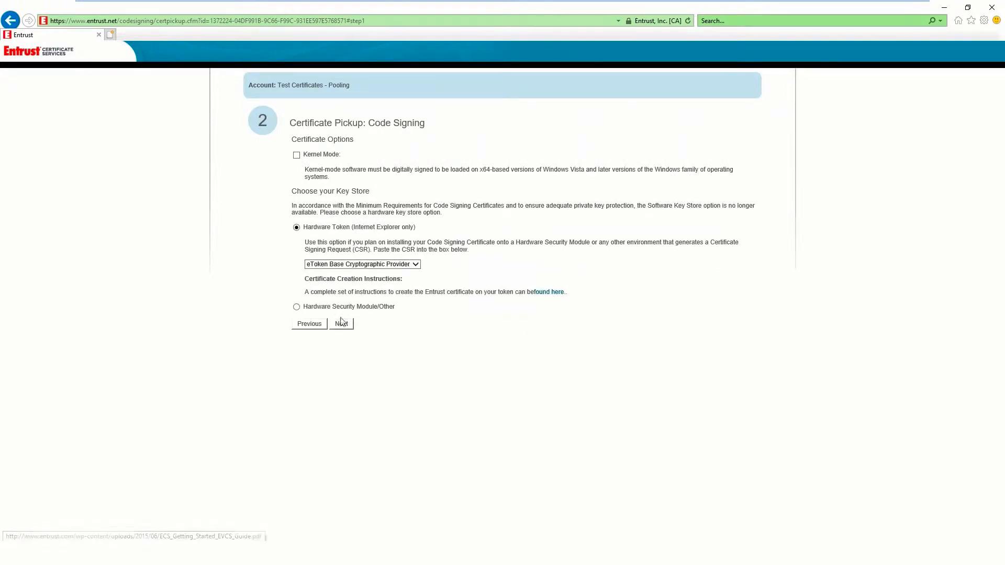
pyautogui.click(296, 307)
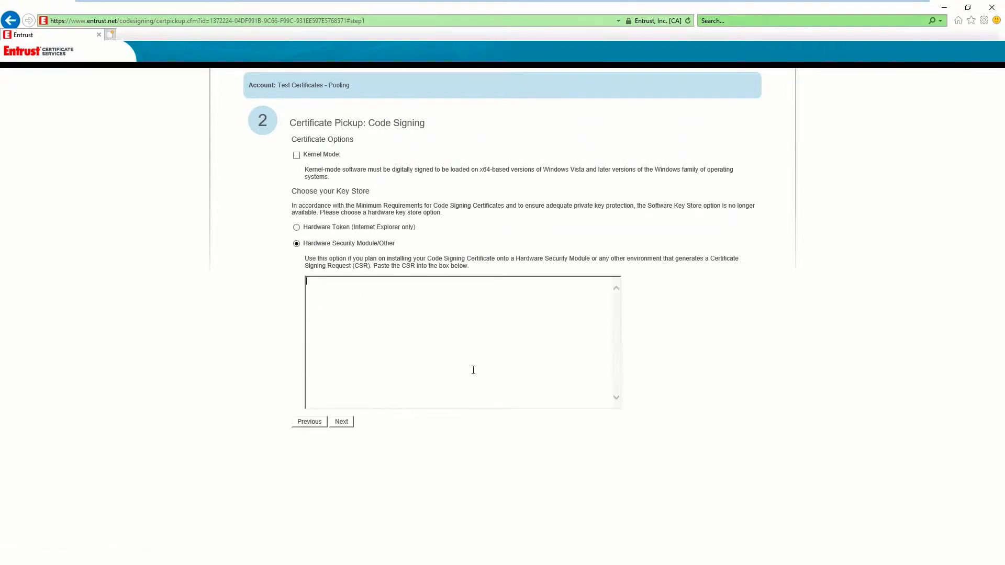
# Step: Paste the CSR from the notes, agree to the key storage requirement and generate the code signing certificate
pyautogui.hotkey('alt', 'Tab')
pyautogui.hotkey('ctrl', 'a')
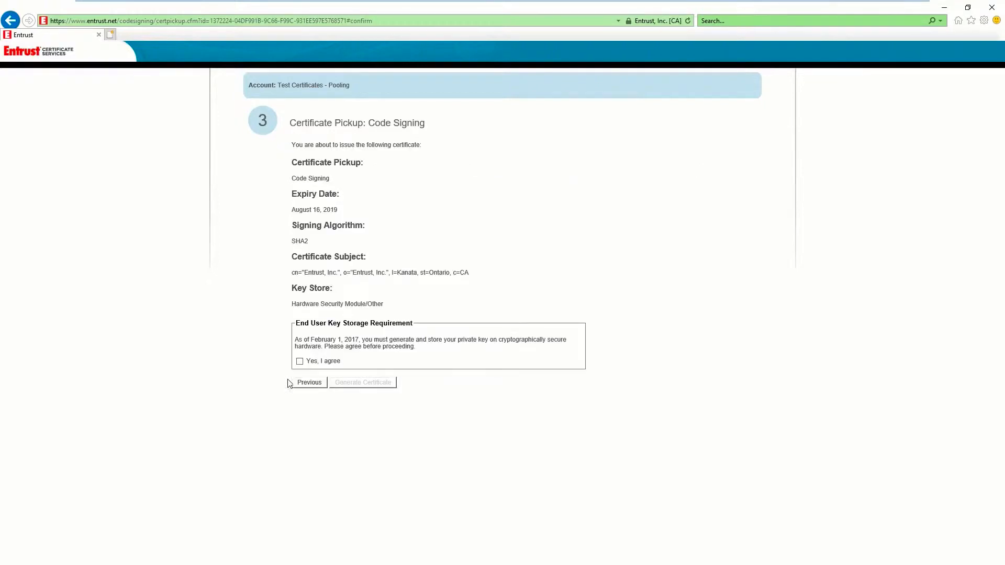
pyautogui.click(300, 361)
pyautogui.moveTo(297, 324); pyautogui.dragTo(452, 350)
pyautogui.click(453, 353)
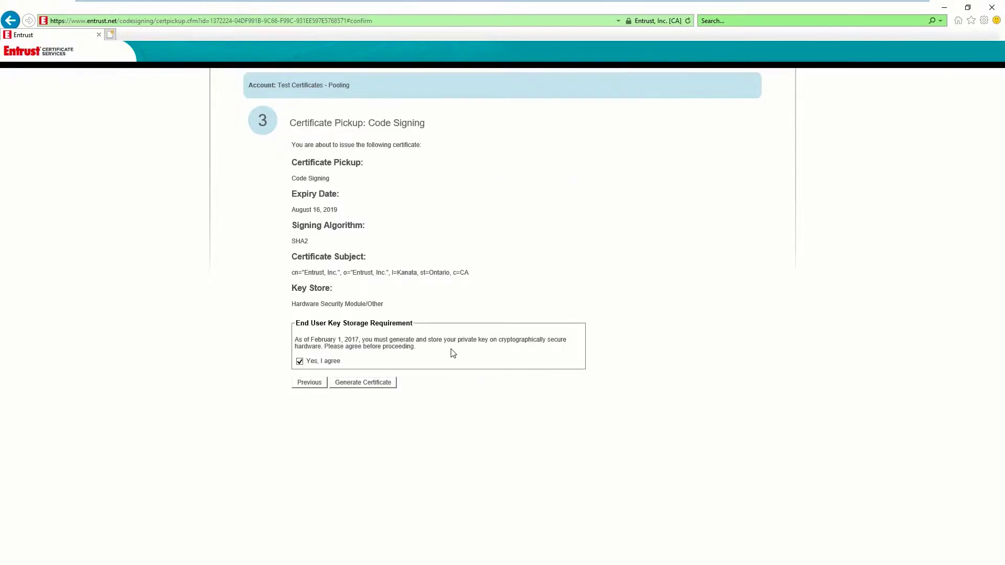
pyautogui.click(363, 384)
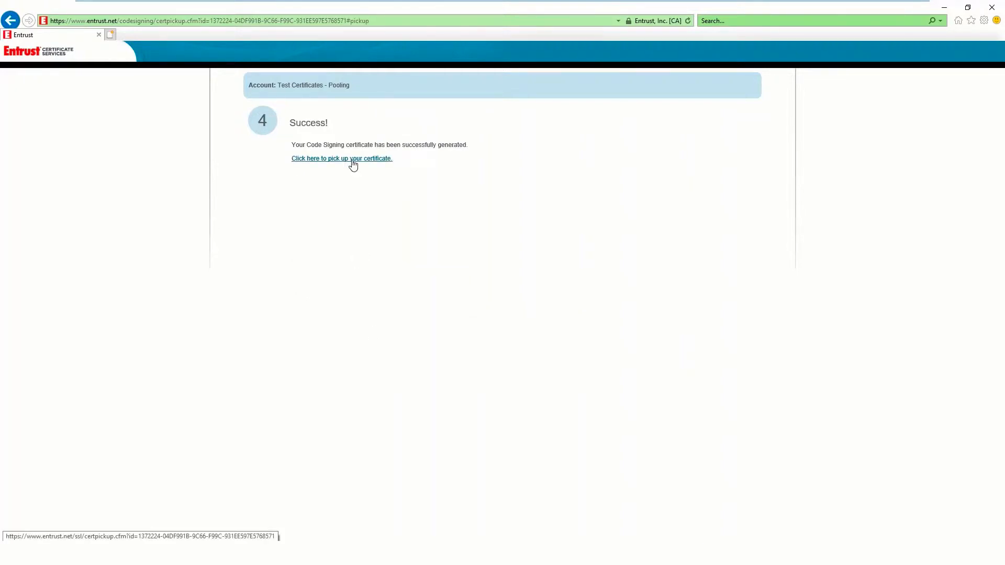
# Step: Pick up the generated certificate with the password and download the certificate bundle
pyautogui.click(353, 160)
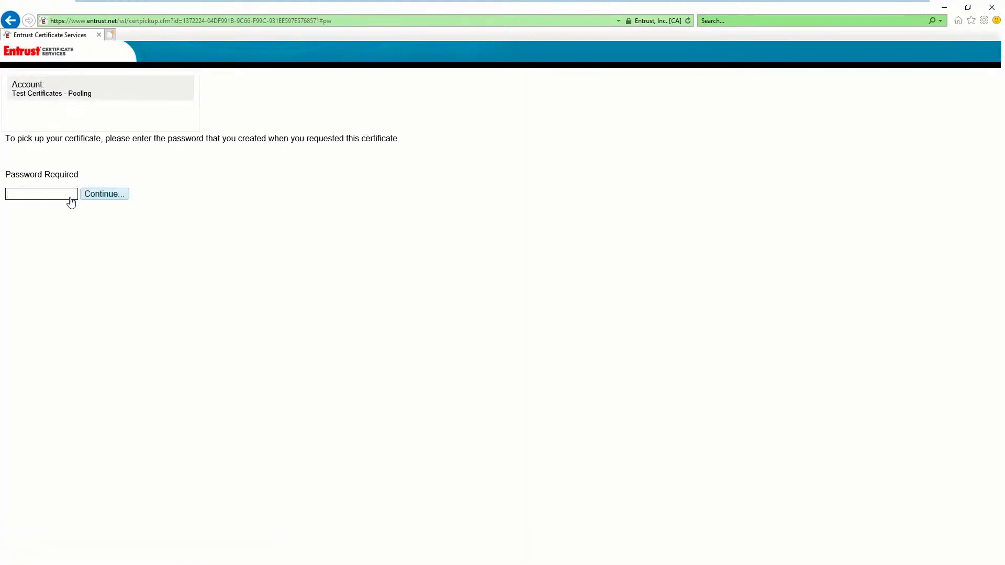
pyautogui.write('••••')
pyautogui.press('Return')
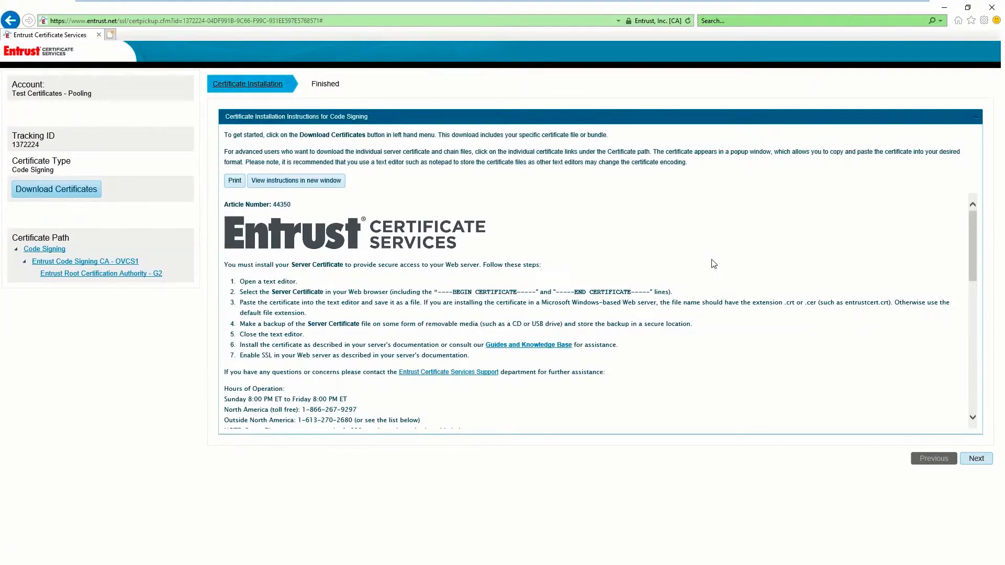
pyautogui.scroll(-1, 714, 264)
pyautogui.click(56, 189)
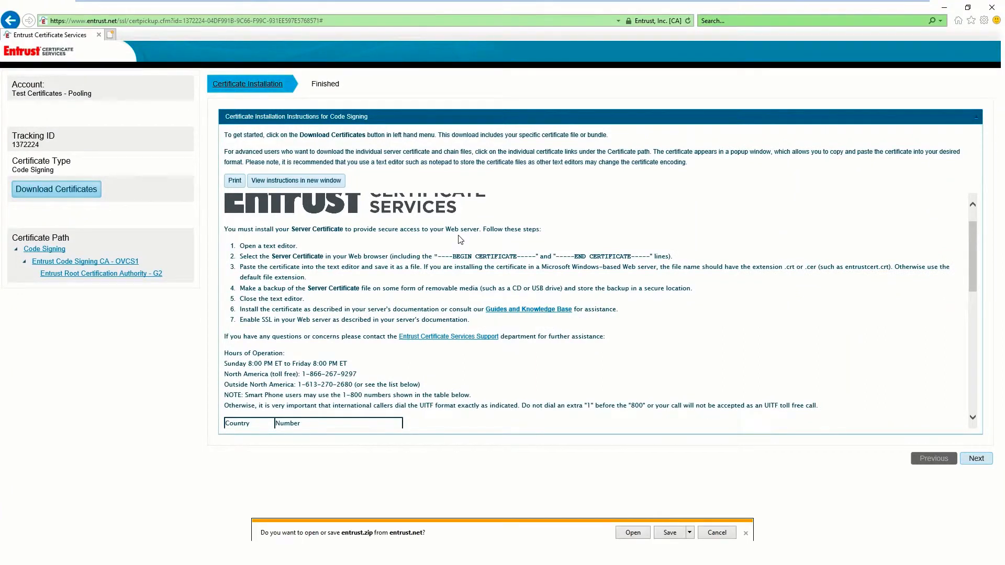
# Step: Save entrust.zip, open it and allow File Explorer to open the download
pyautogui.click(666, 534)
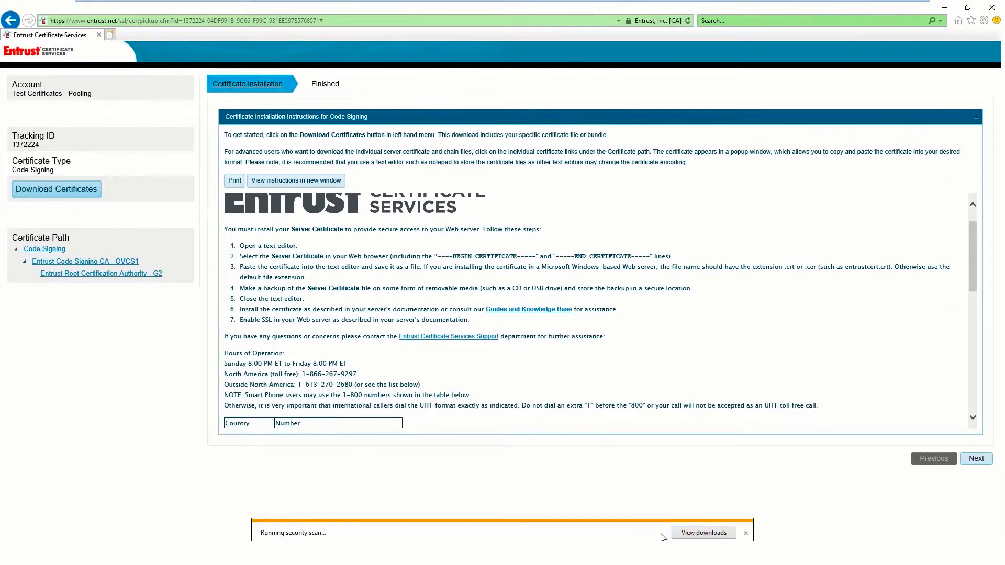
pyautogui.click(587, 533)
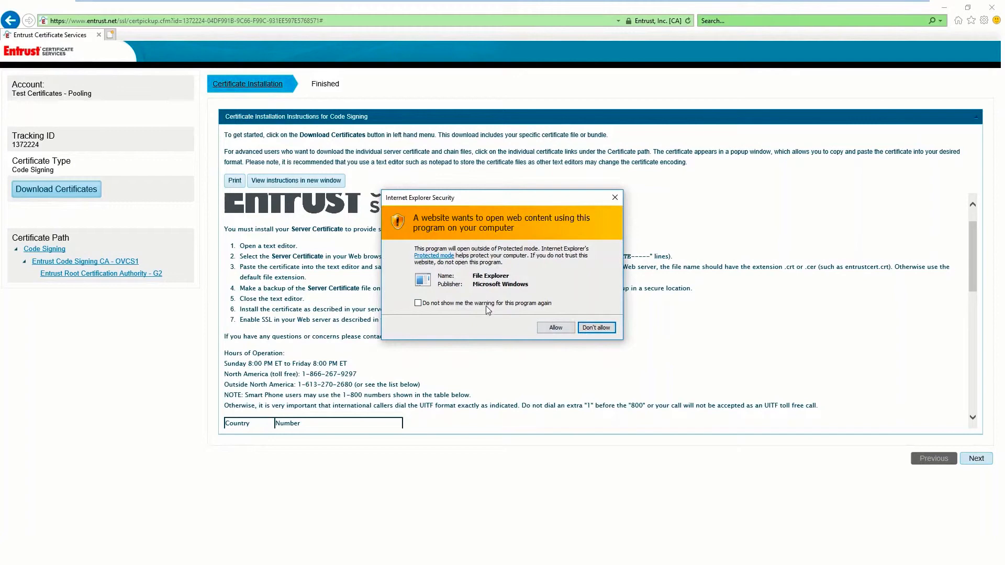
pyautogui.click(554, 327)
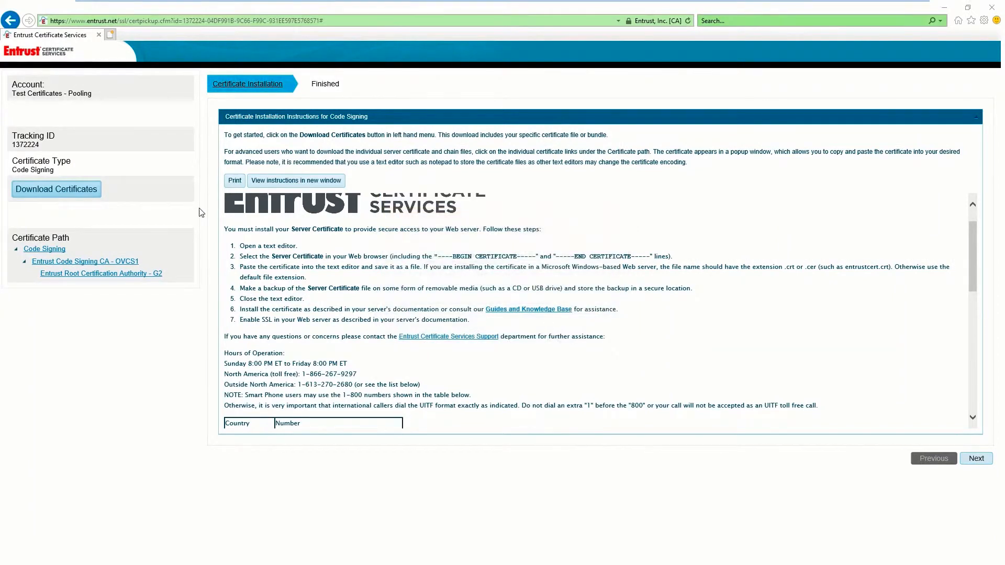
# Step: Open EntrustCertificate.crt and start the Certificate Import Wizard
pyautogui.doubleClick(361, 181)
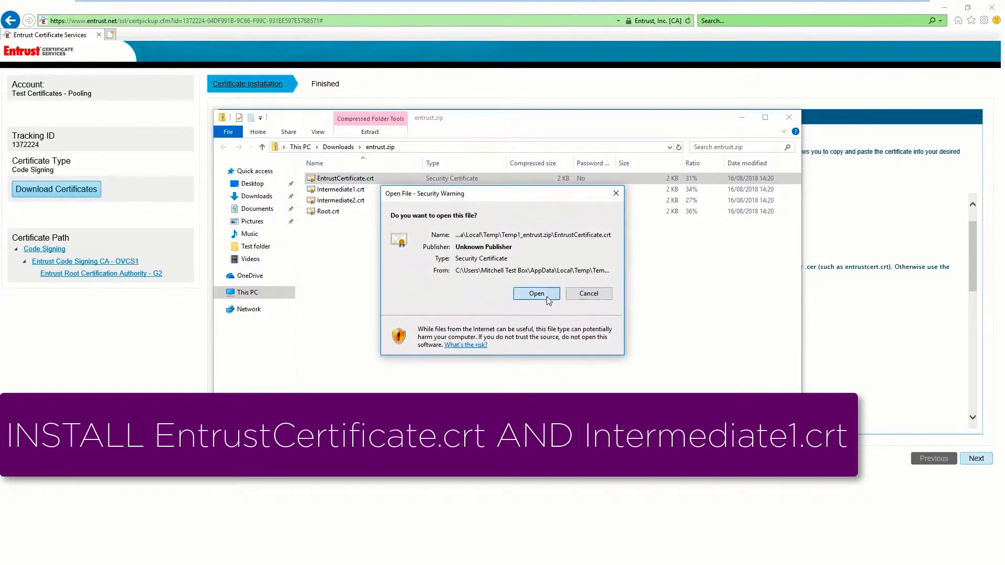
pyautogui.click(546, 296)
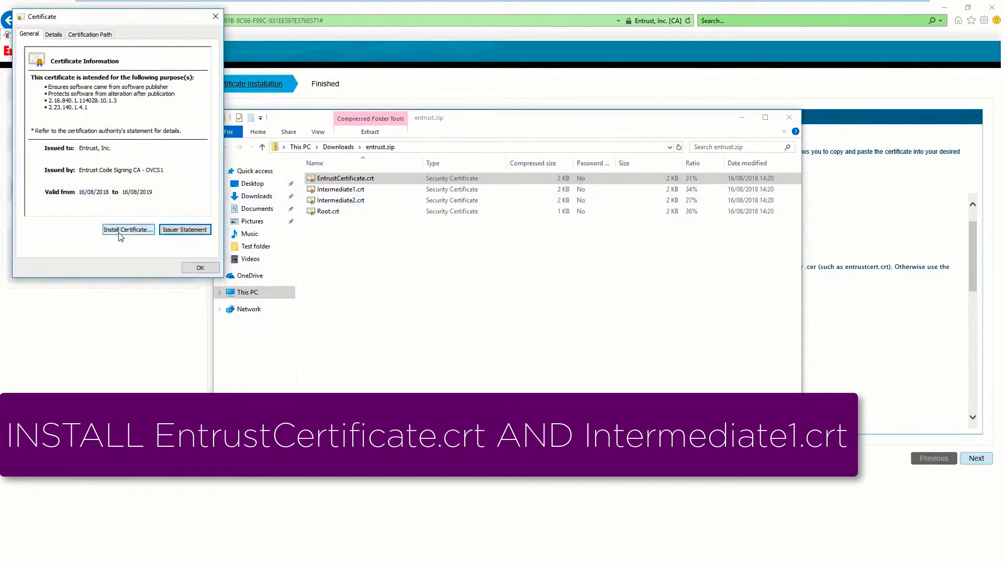
pyautogui.click(119, 230)
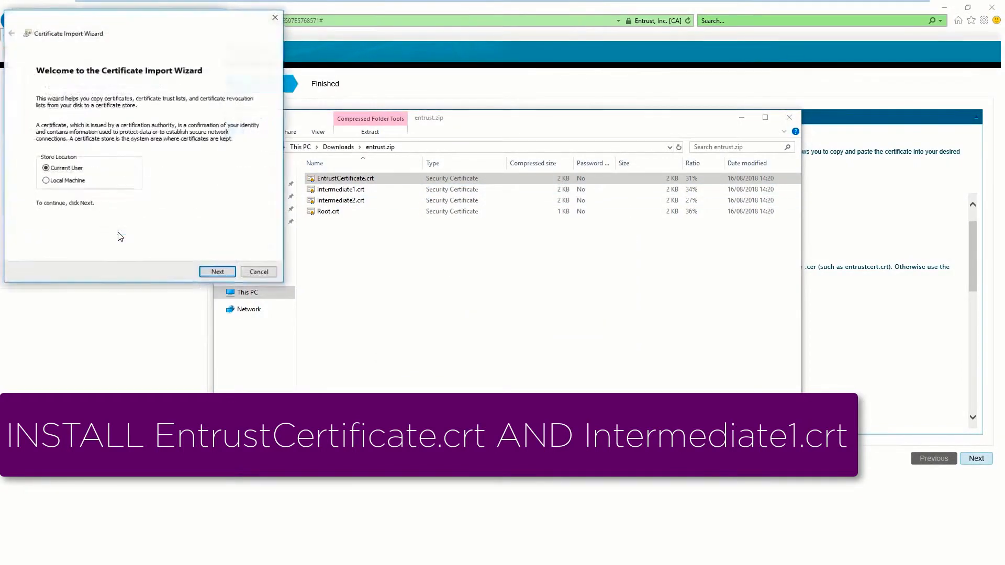
pyautogui.click(214, 272)
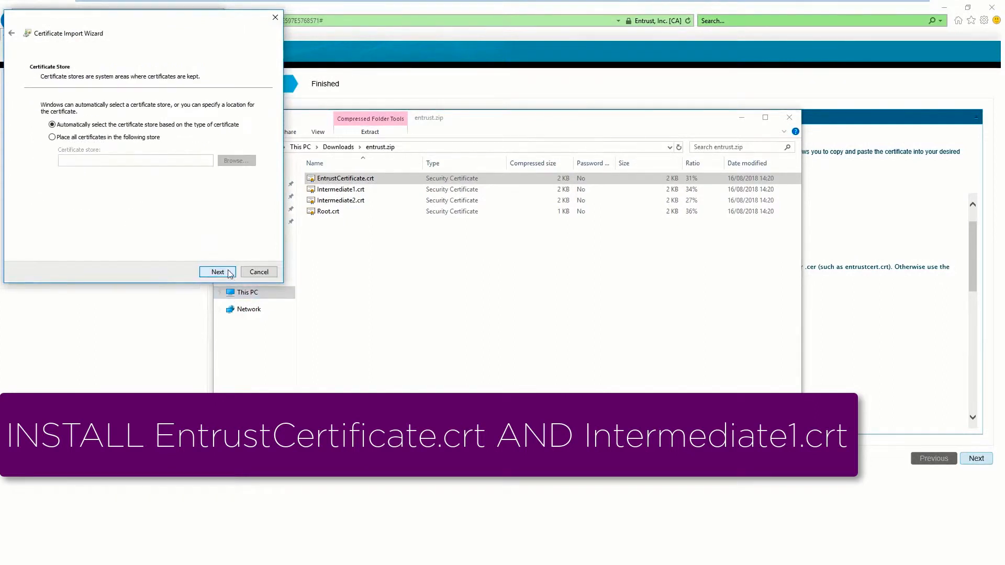
# Step: Place the certificate in the Personal store and proceed to the final import step
pyautogui.click(74, 137)
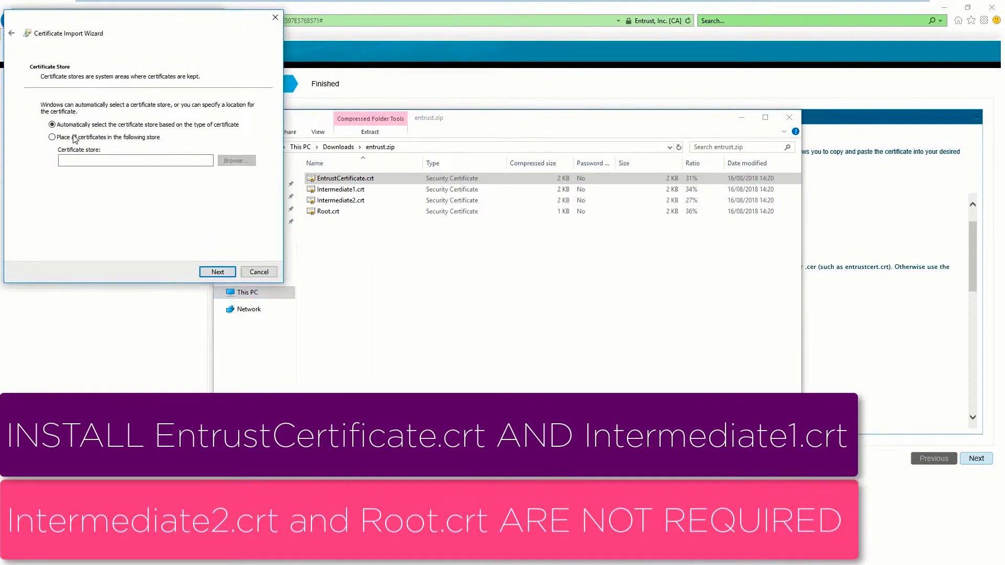
pyautogui.click(245, 161)
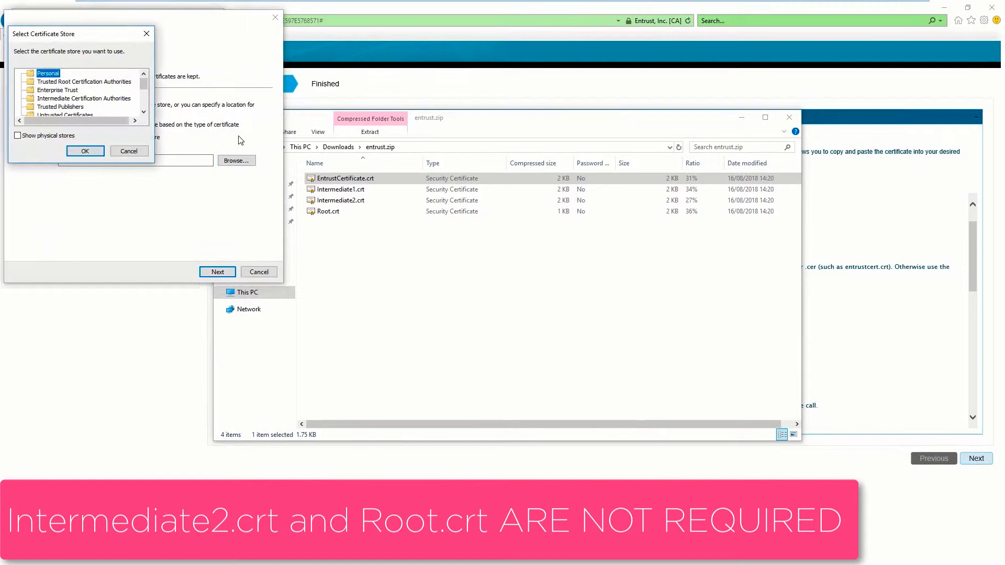
pyautogui.click(89, 151)
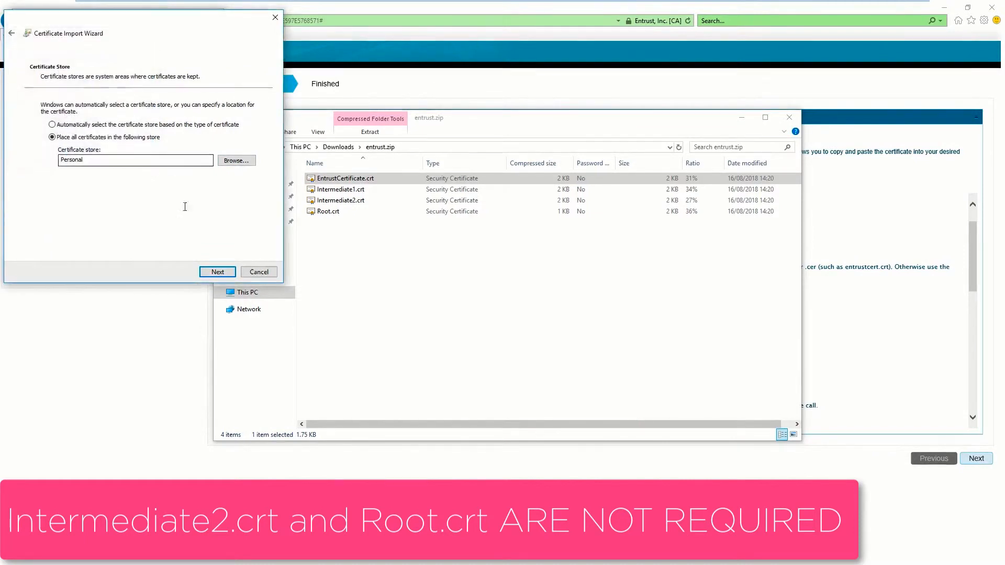
pyautogui.click(218, 272)
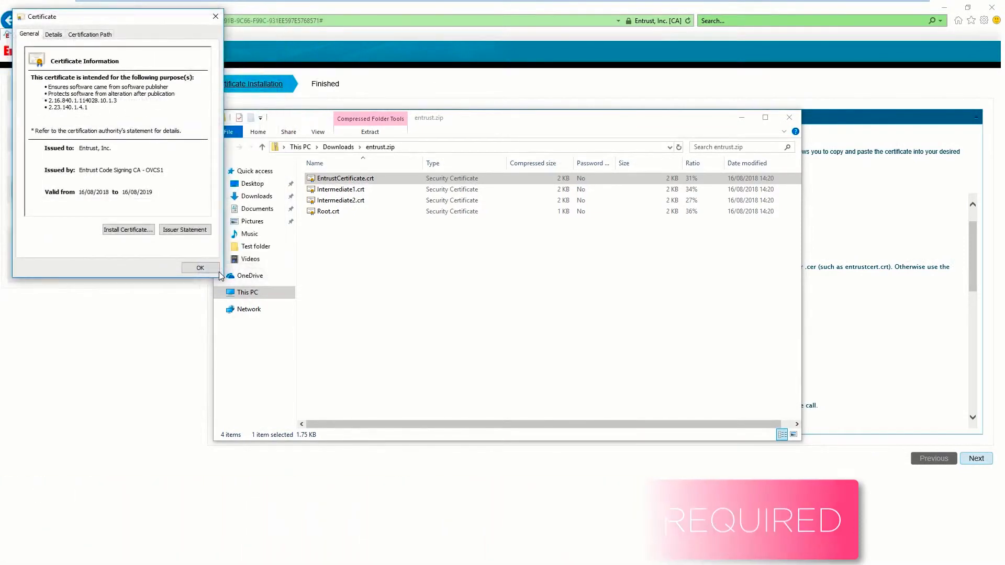
# Step: Dismiss the import success message, close the browser and launch mmc from Windows Start search
pyautogui.click(539, 315)
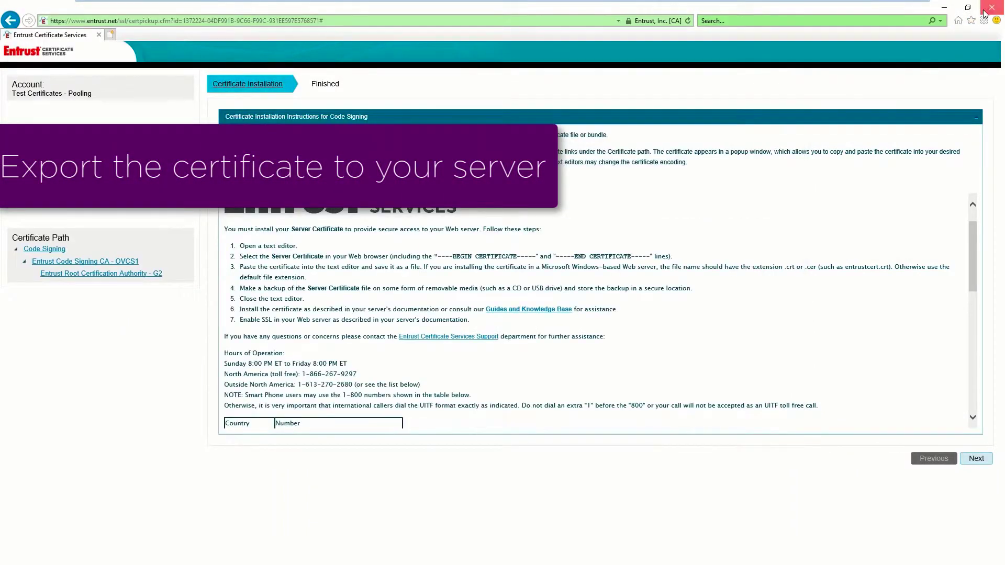
pyautogui.click(989, 9)
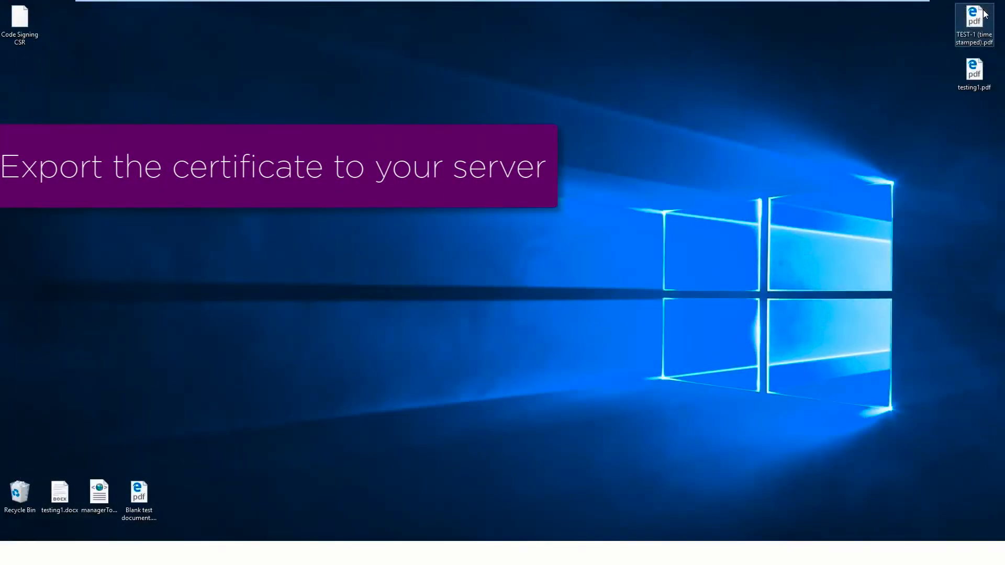
pyautogui.press('super')
pyautogui.write('mmc')
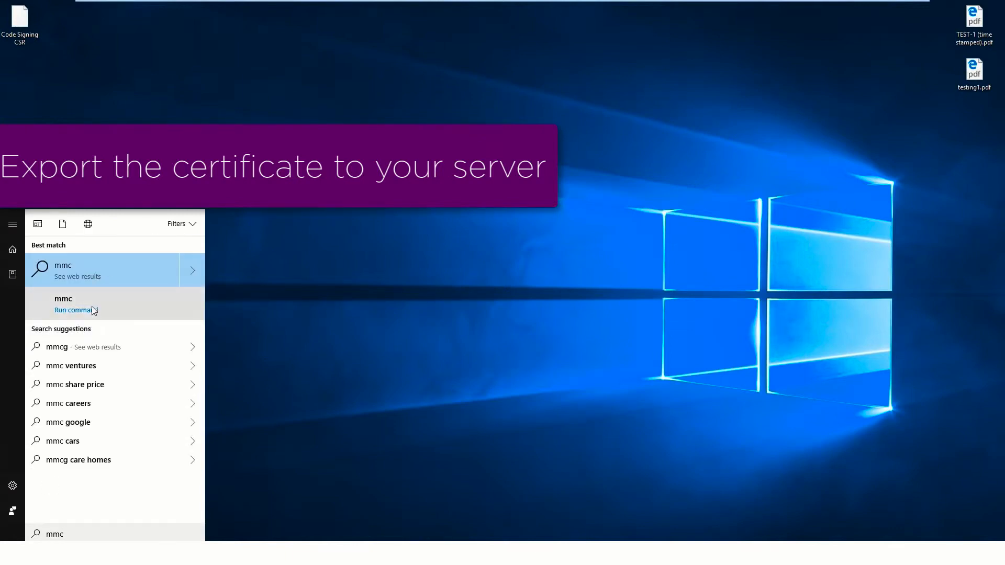
pyautogui.click(95, 304)
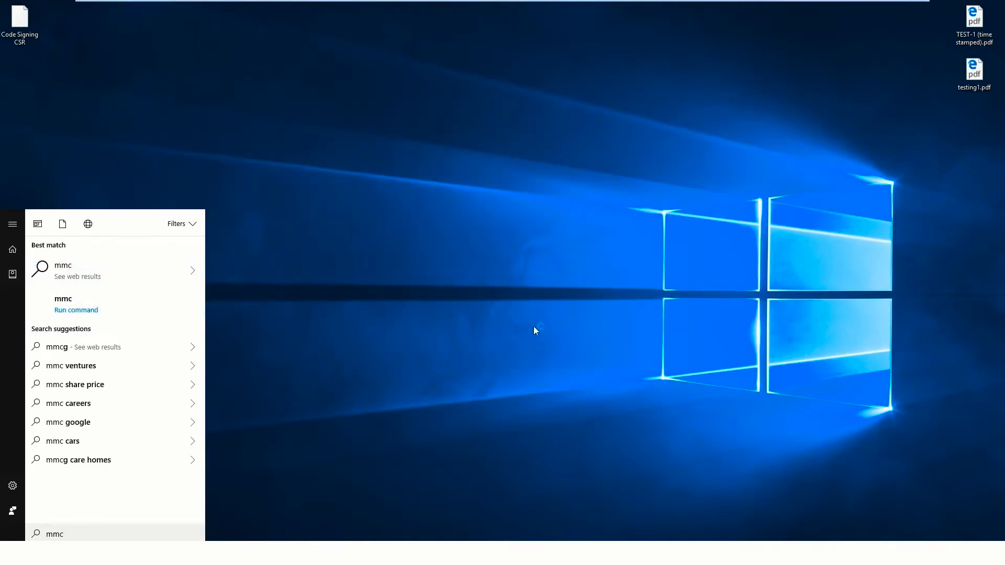
pyautogui.click(100, 305)
# Step: Add the Certificates snap-in for my user account via Add/Remove Snap-in
pyautogui.click(35, 36)
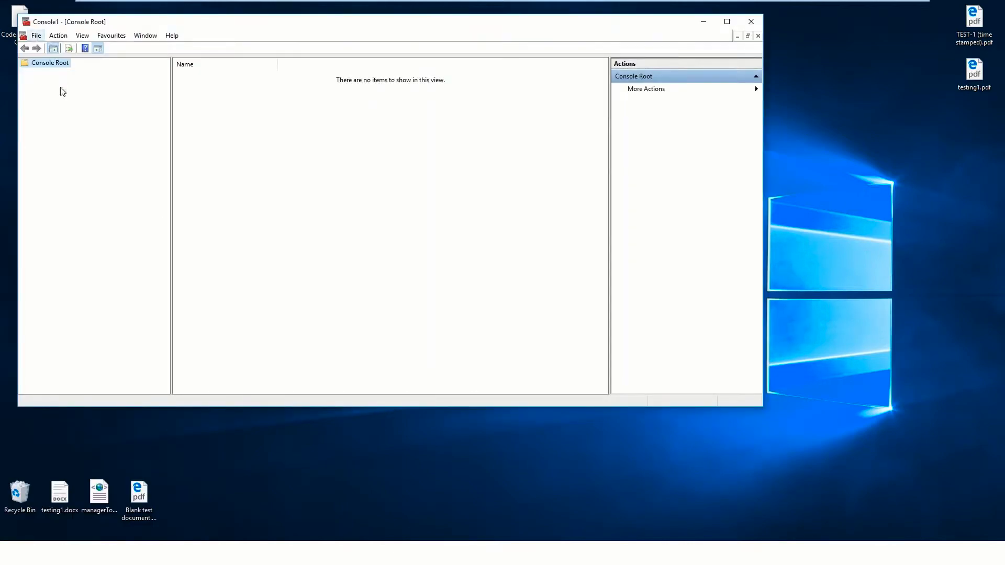
pyautogui.click(79, 97)
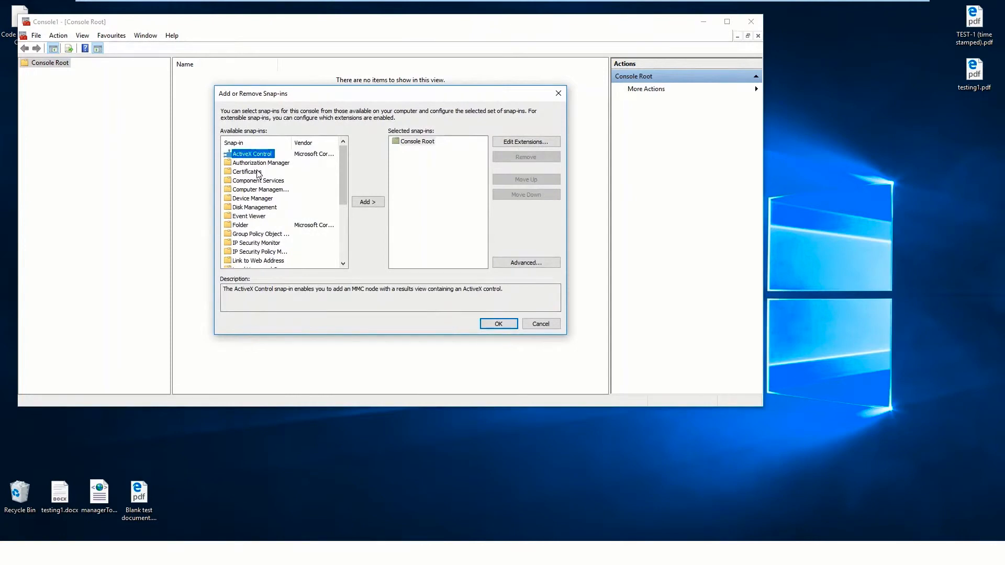
pyautogui.click(258, 174)
pyautogui.click(376, 204)
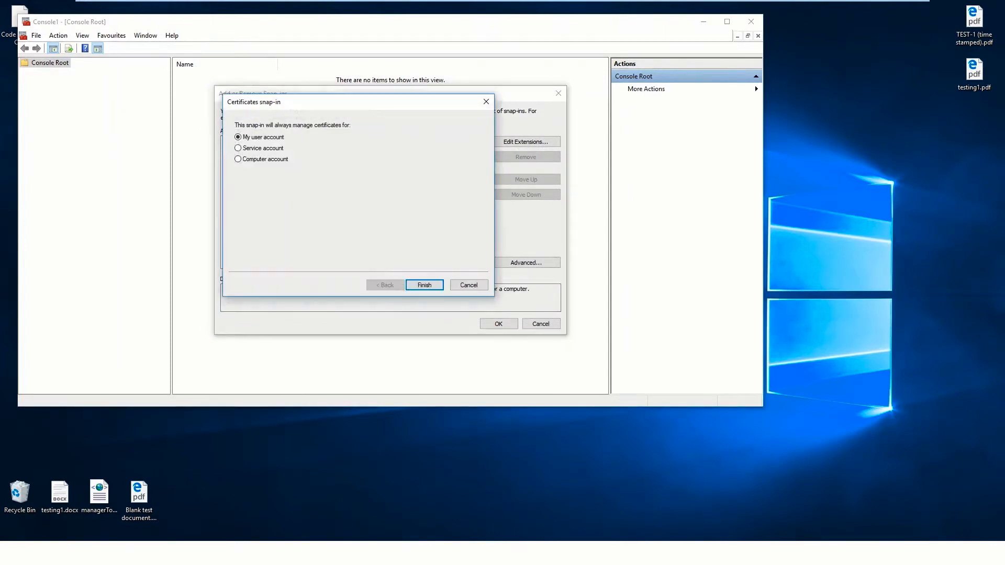
pyautogui.click(424, 284)
pyautogui.click(498, 323)
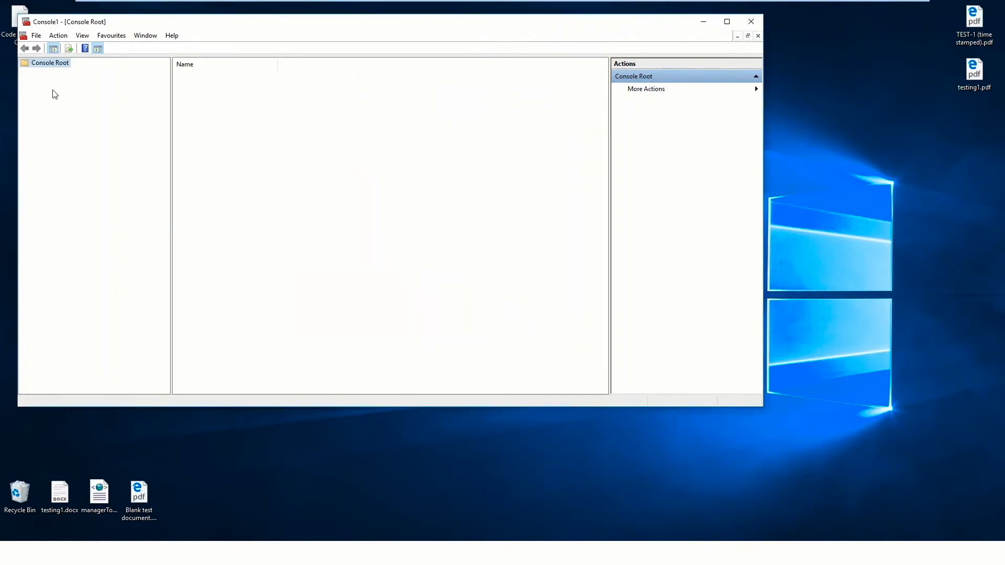
# Step: Expand Personal > Certificates, select the Entrust, Inc. certificate and widen the Friendly Name column
pyautogui.click(25, 72)
pyautogui.click(34, 81)
pyautogui.click(76, 90)
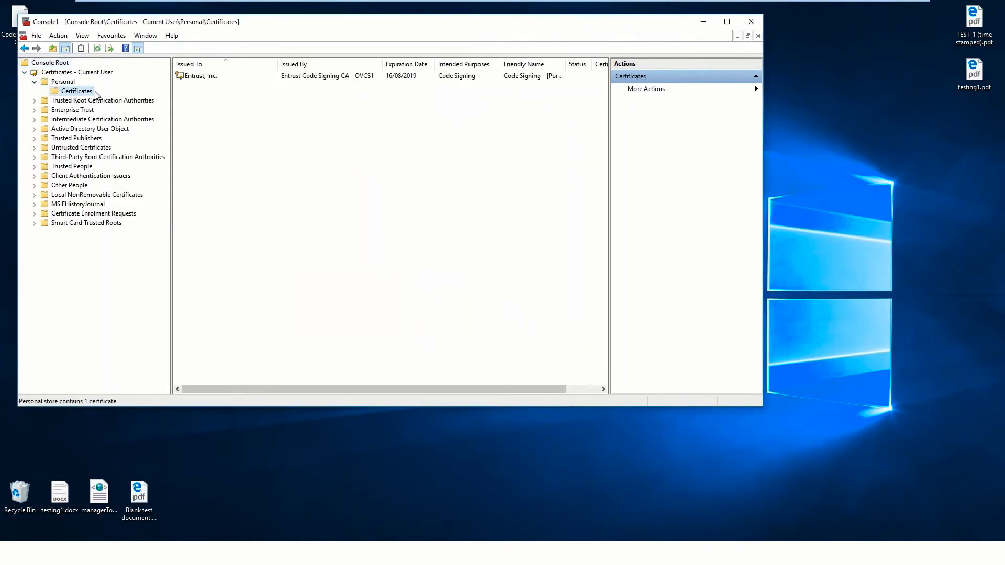
pyautogui.click(261, 76)
pyautogui.moveTo(567, 64); pyautogui.dragTo(581, 65)
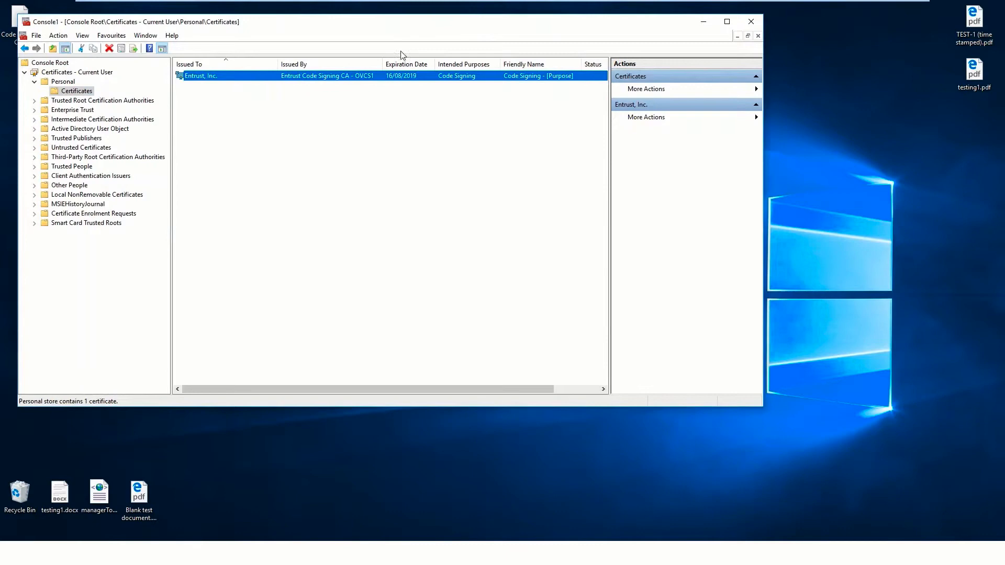
# Step: Start exporting the Entrust, Inc. certificate via All Tasks > Export, including its private key
pyautogui.rightClick(203, 78)
pyautogui.moveTo(236, 97)
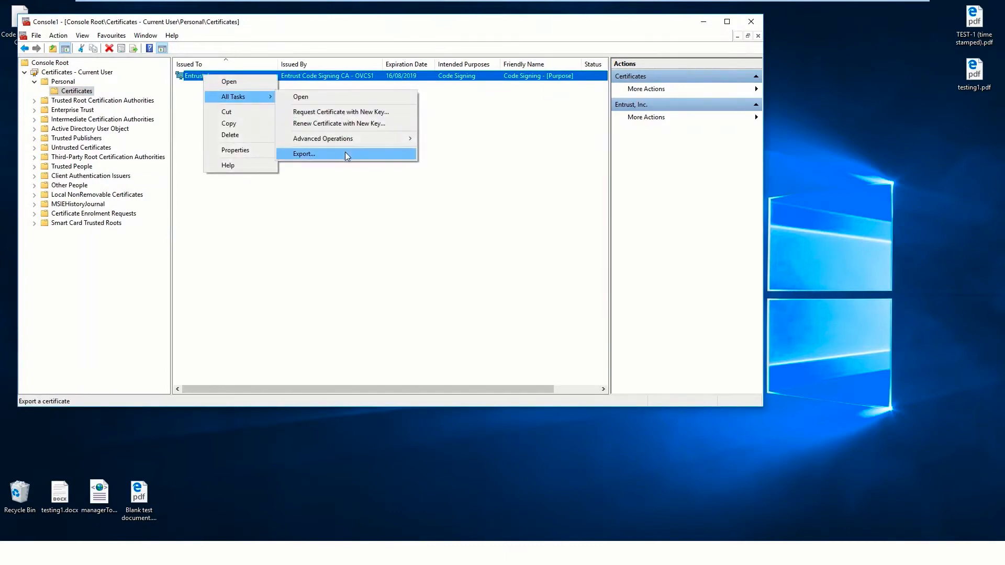
pyautogui.click(346, 156)
pyautogui.click(465, 335)
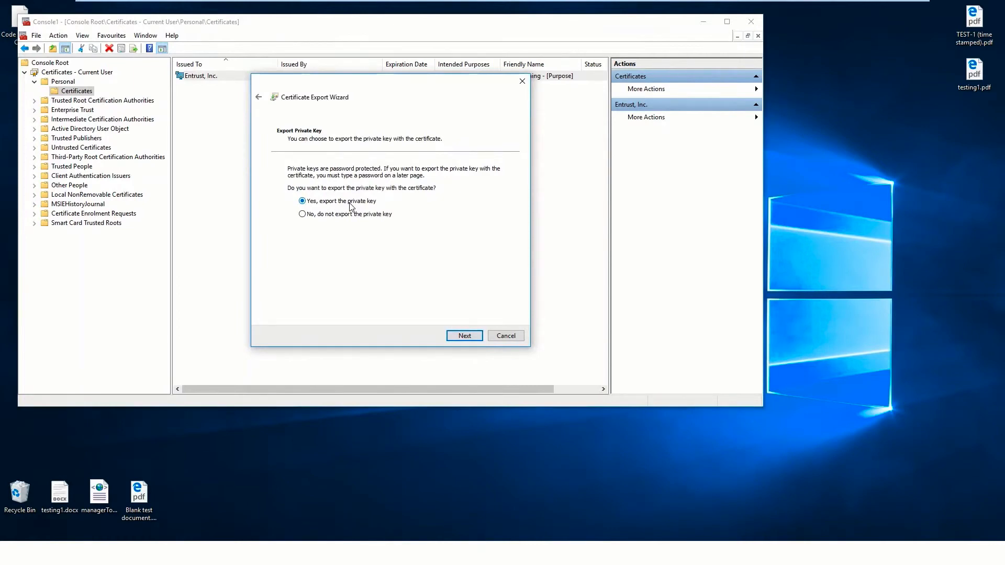
pyautogui.click(464, 335)
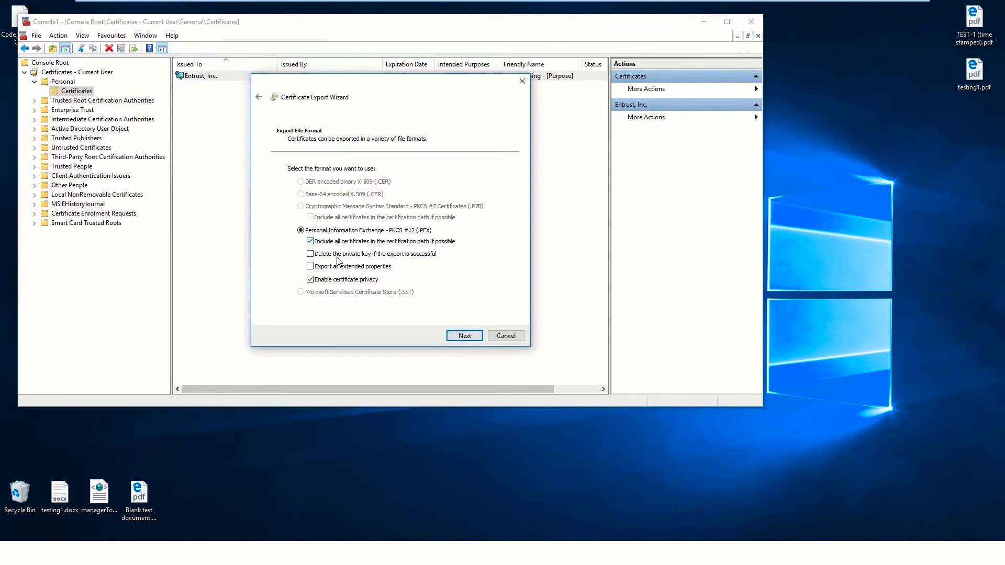
# Step: Keep the PFX export format and enter and confirm the protection password
pyautogui.click(472, 339)
pyautogui.click(293, 250)
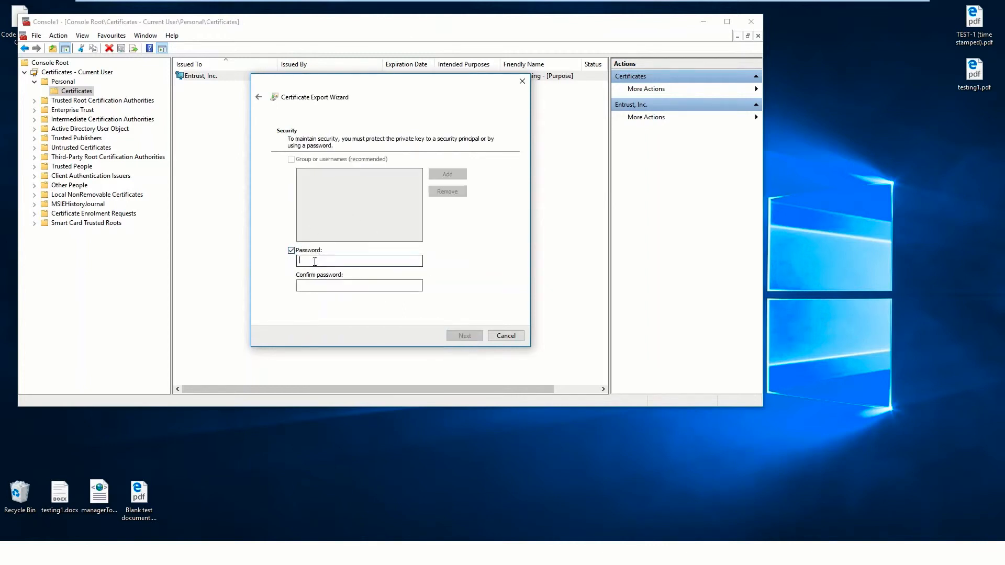
pyautogui.write('passwor')
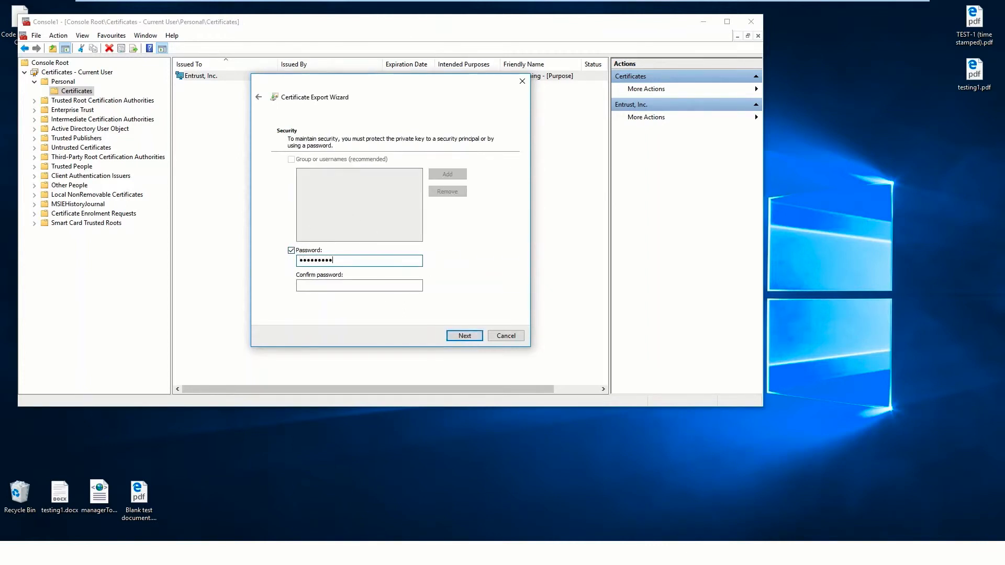
pyautogui.press('Tab')
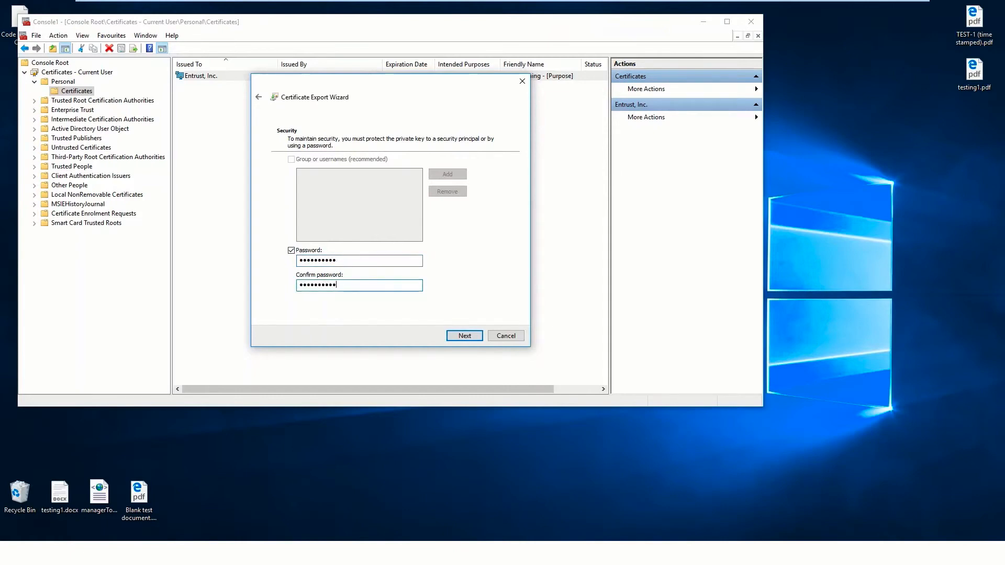
# Step: Save the export as Code Signing - [Purpose].pfx on the DataLocker (E:) drive
pyautogui.click(465, 336)
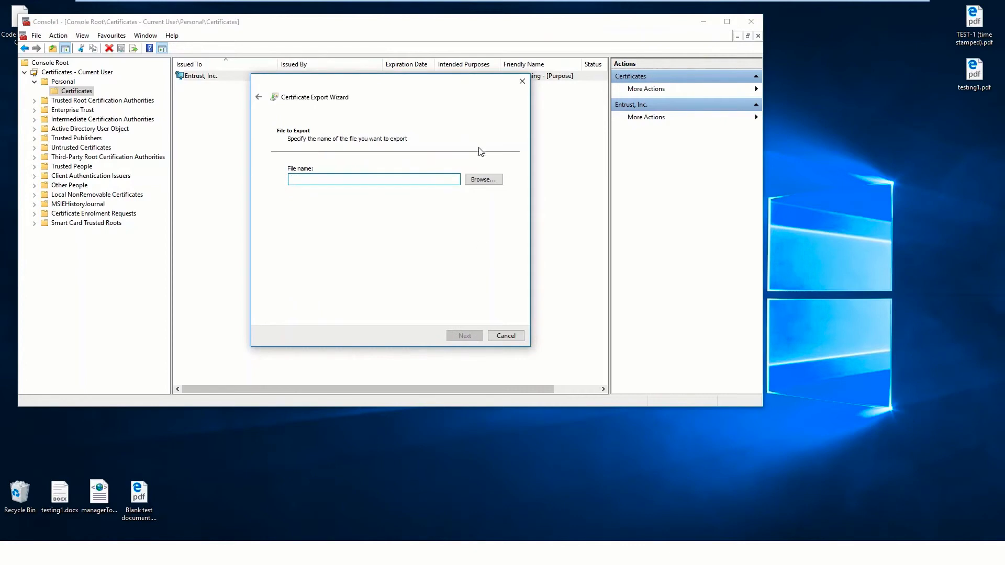
pyautogui.click(481, 179)
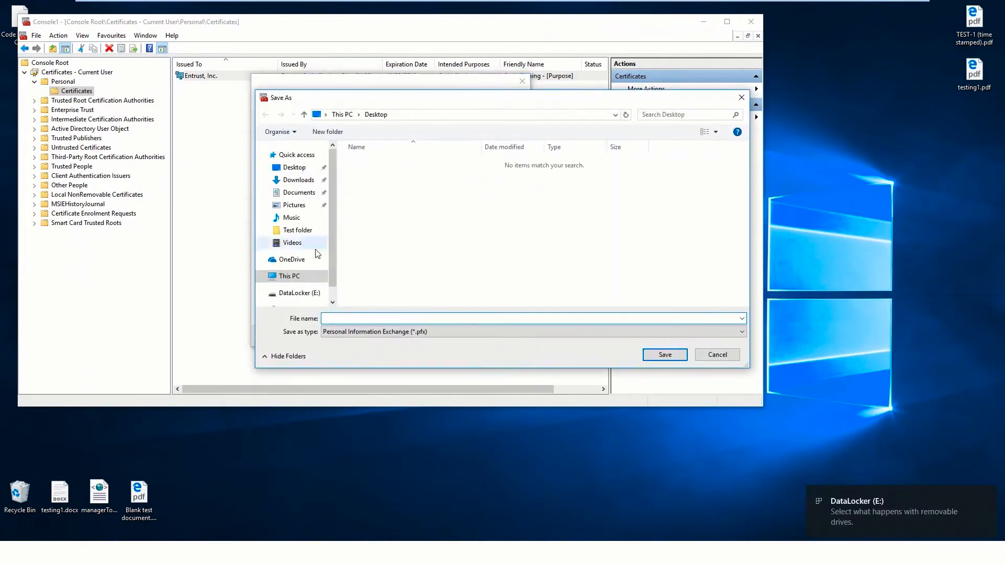
pyautogui.click(372, 318)
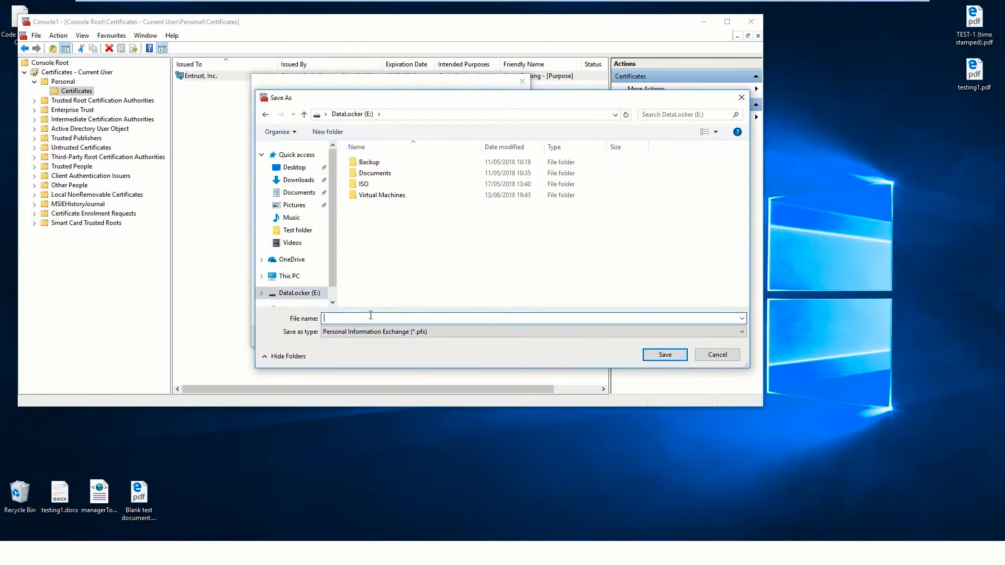
pyautogui.write('Code Signing - [Purpose')
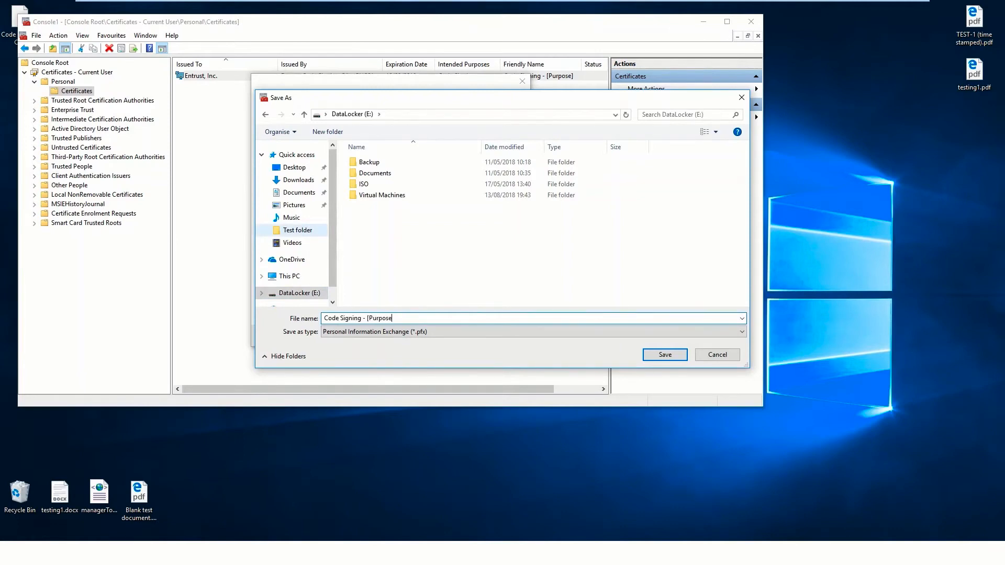
pyautogui.click(667, 356)
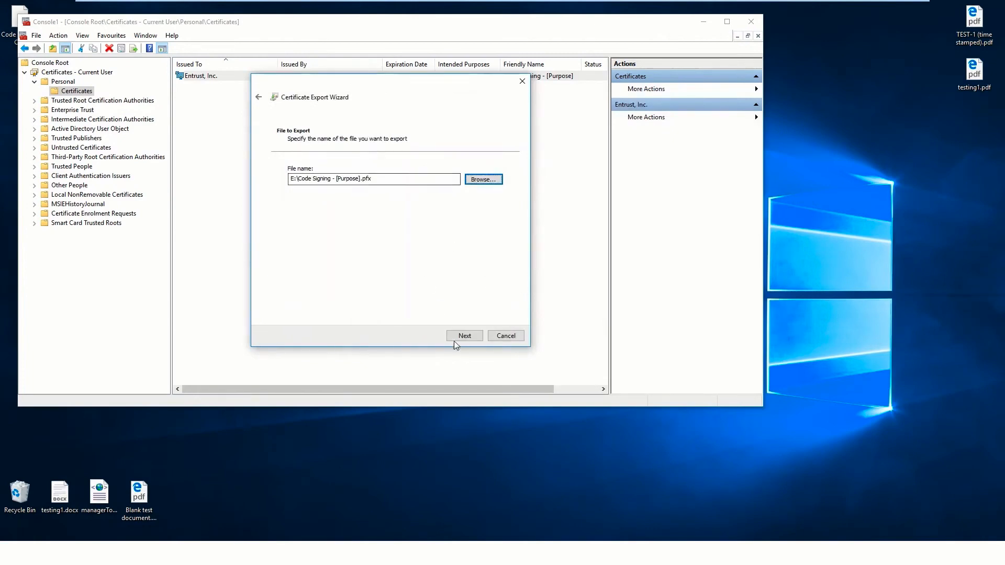
# Step: Finish the certificate export and acknowledge the success message
pyautogui.click(463, 337)
pyautogui.click(463, 338)
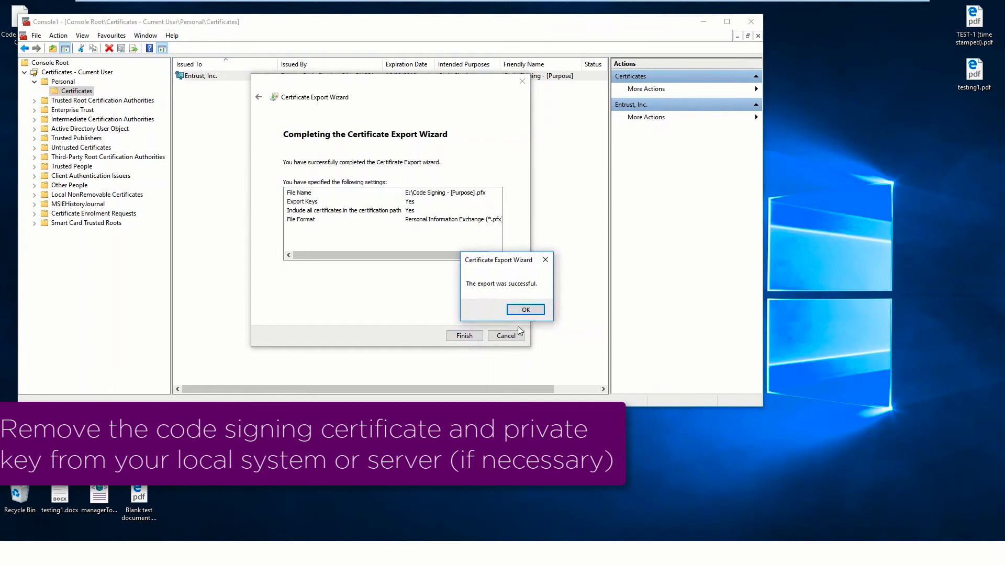
pyautogui.click(522, 313)
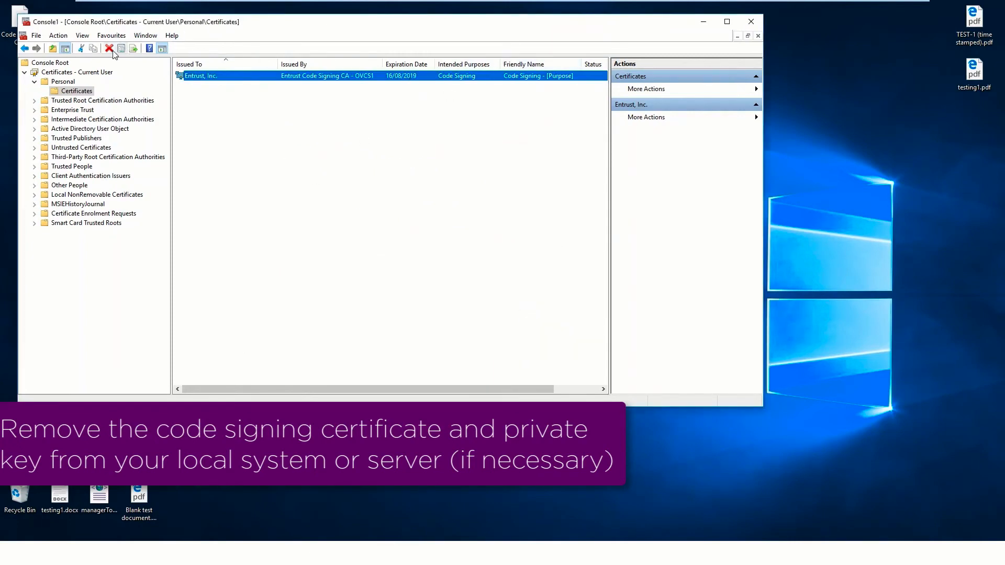
# Step: Refresh the certificate list and open the Entrust, Inc. certificate's details
pyautogui.rightClick(273, 179)
pyautogui.click(301, 201)
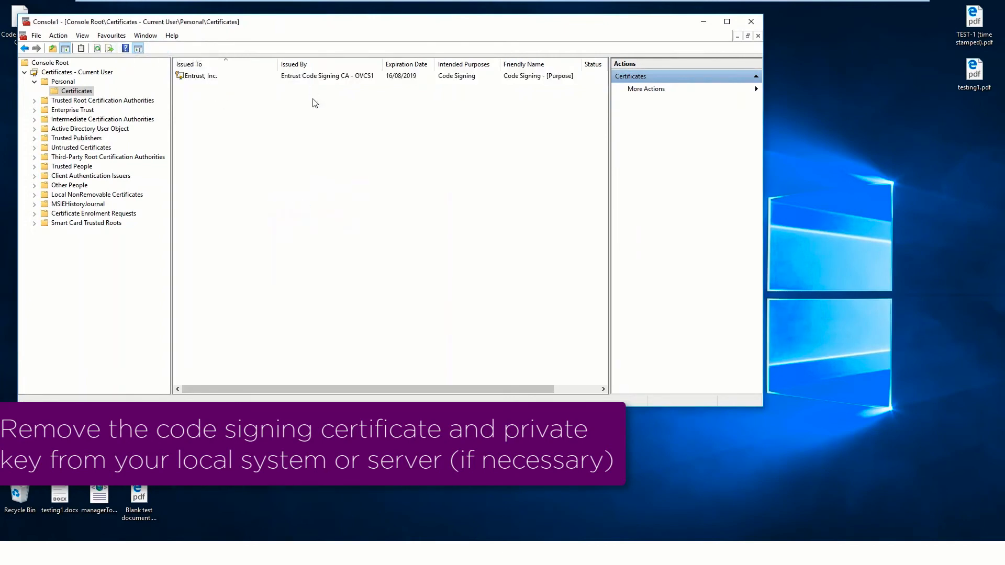
pyautogui.doubleClick(196, 77)
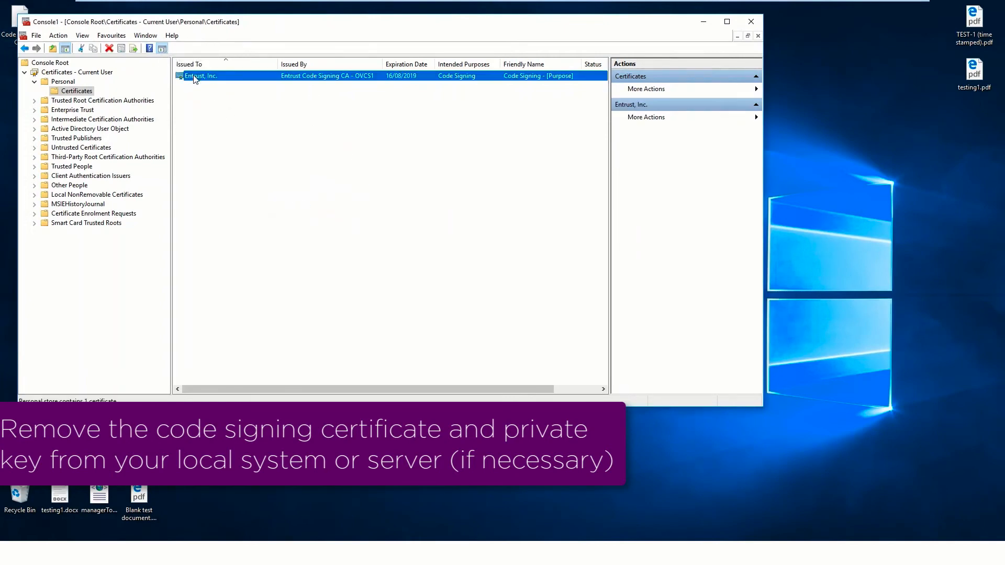